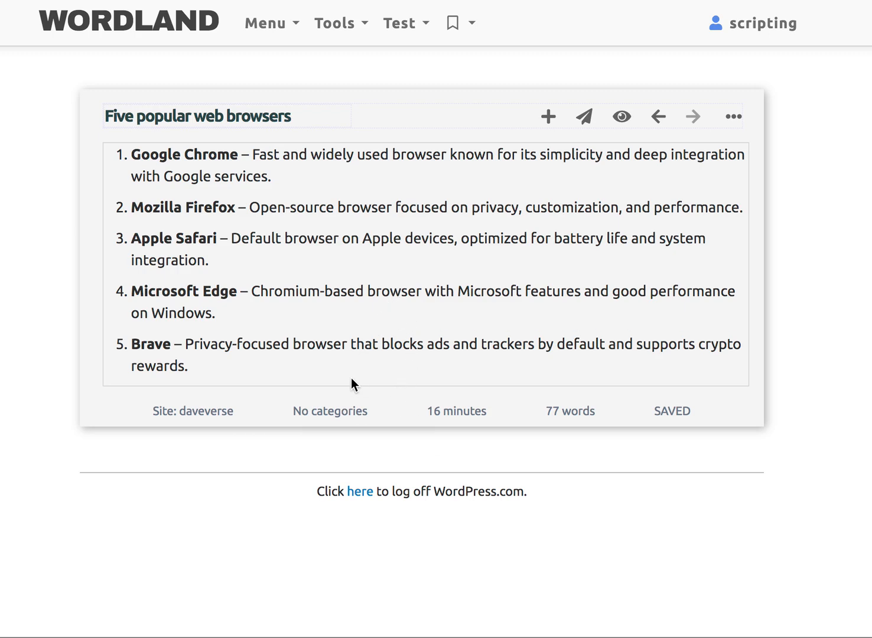
# - View the list of categories available for the post and close it without assigning any
pyautogui.click(348, 417)
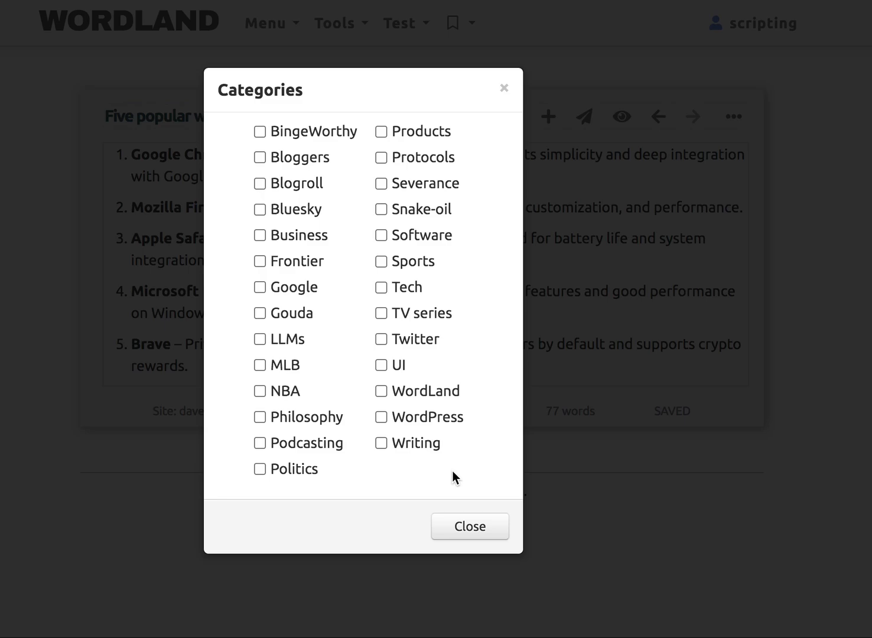
pyautogui.click(477, 525)
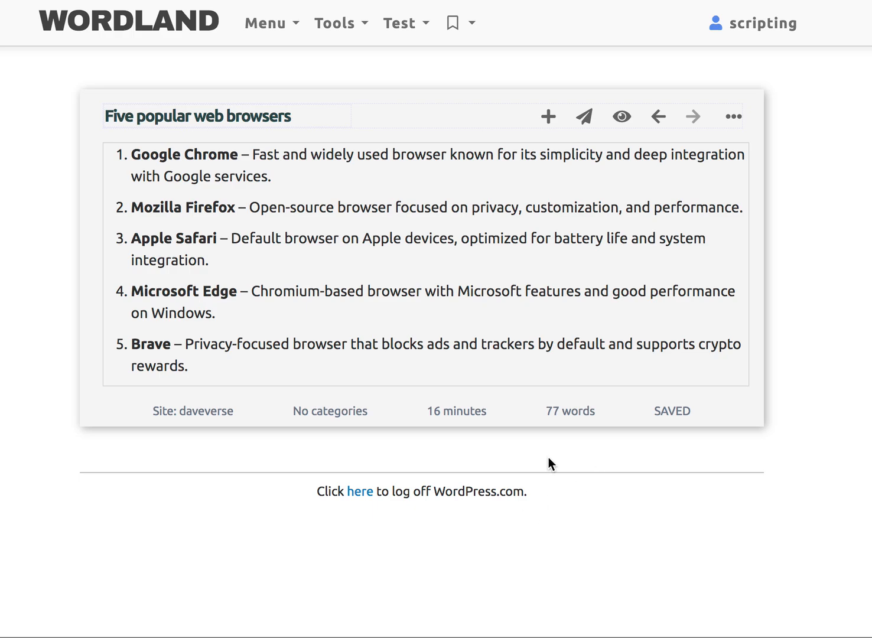
# - Open the editor for all of the site's categories and add a new category named "Browsers"
pyautogui.click(734, 117)
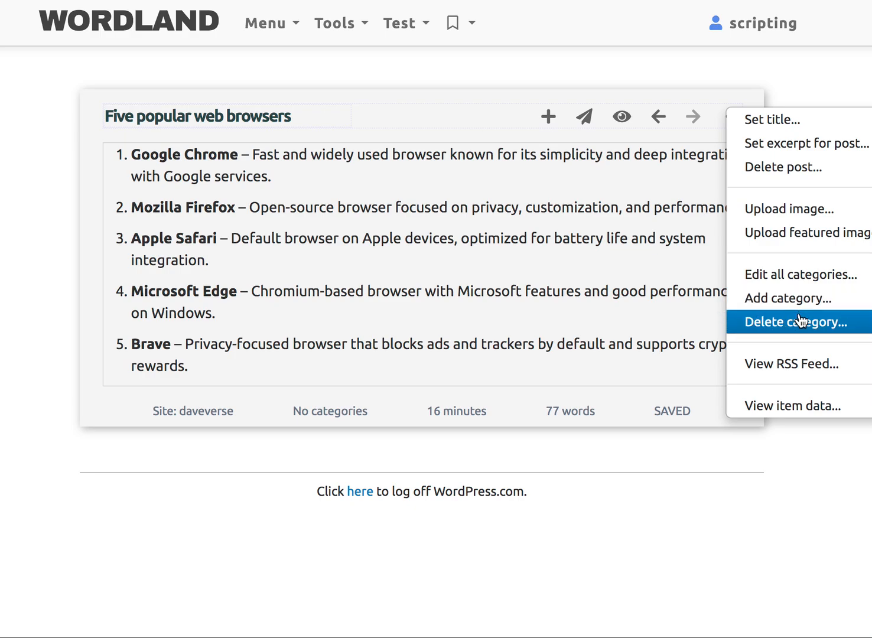
pyautogui.click(807, 285)
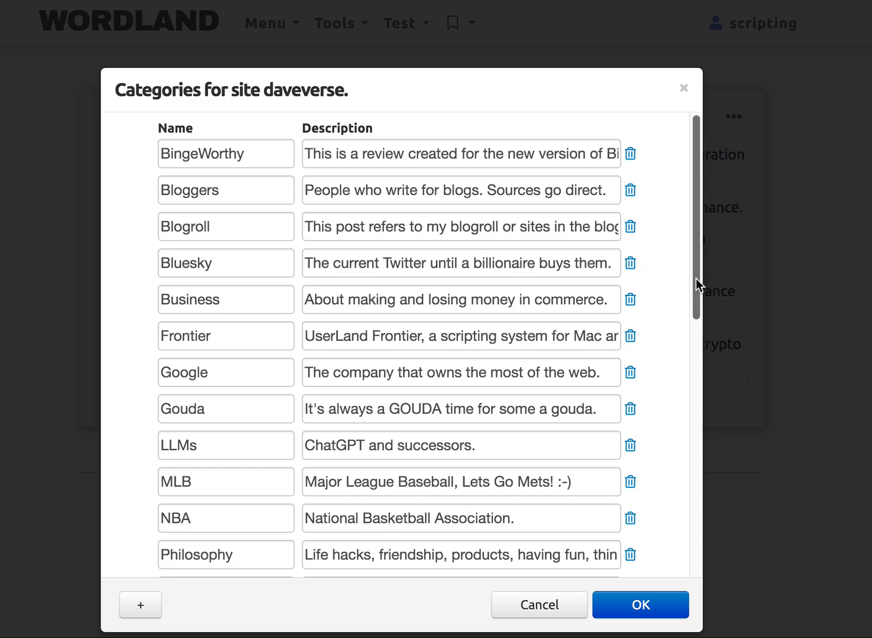
pyautogui.moveTo(696, 277); pyautogui.dragTo(735, 235)
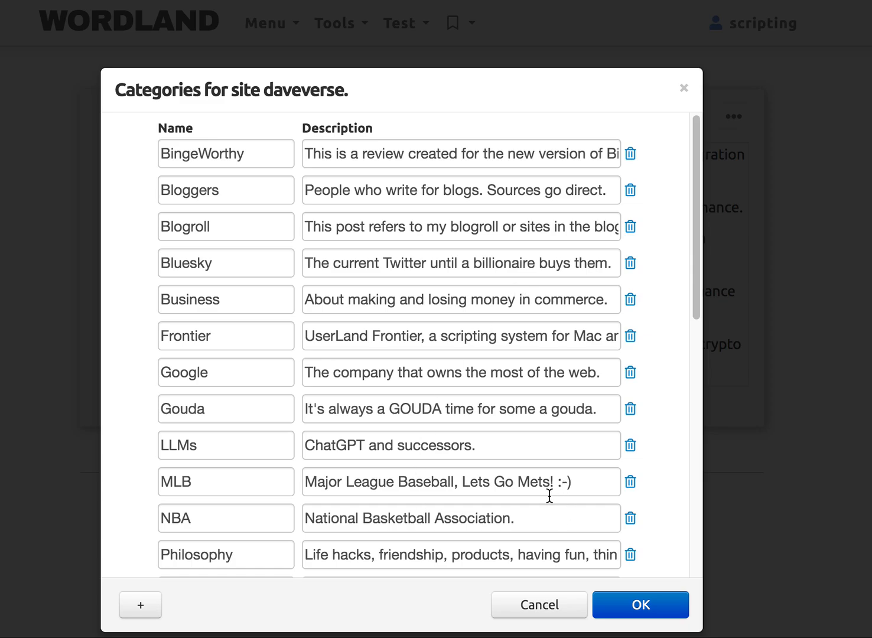
pyautogui.click(139, 611)
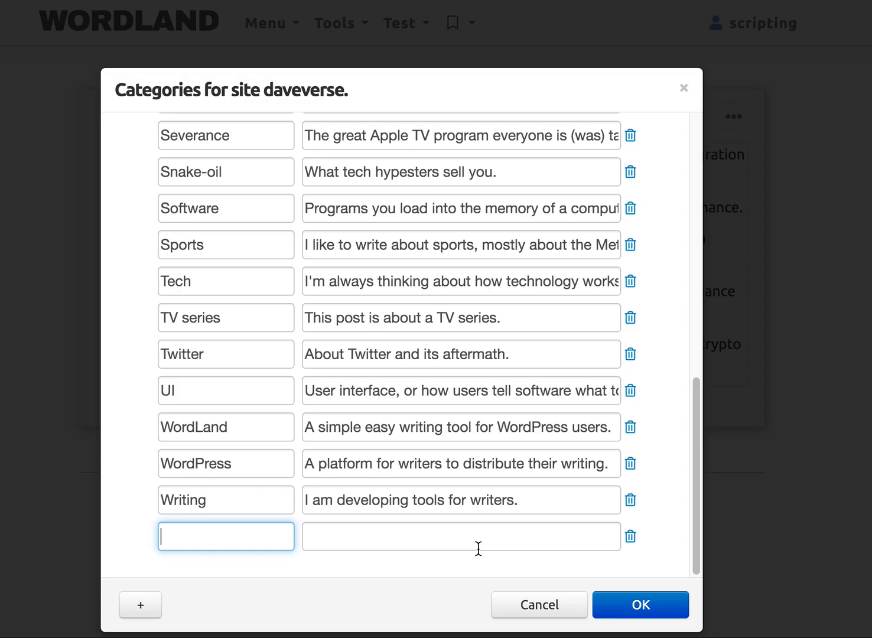
pyautogui.write('Browsers')
# - Give the Browsers category the description "Software used to read the web." and save the new category to the site
pyautogui.click(401, 544)
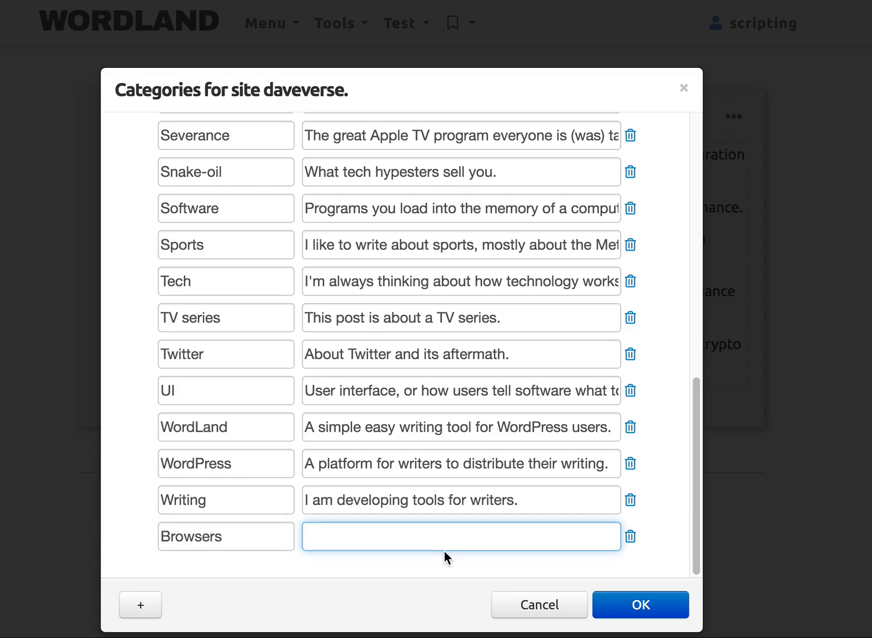
pyautogui.write('Softwrae u')
pyautogui.press('BackSpace')
pyautogui.press('BackSpace')
pyautogui.press('BackSpace')
pyautogui.press('BackSpace')
pyautogui.write('are used to bro')
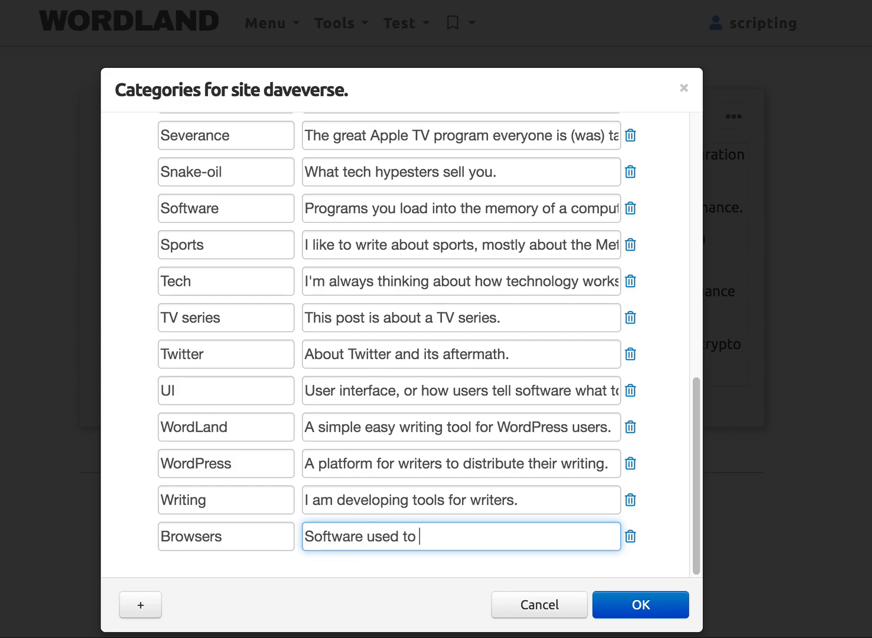
pyautogui.press('BackSpace')
pyautogui.press('BackSpace')
pyautogui.press('BackSpace')
pyautogui.write('read the web.')
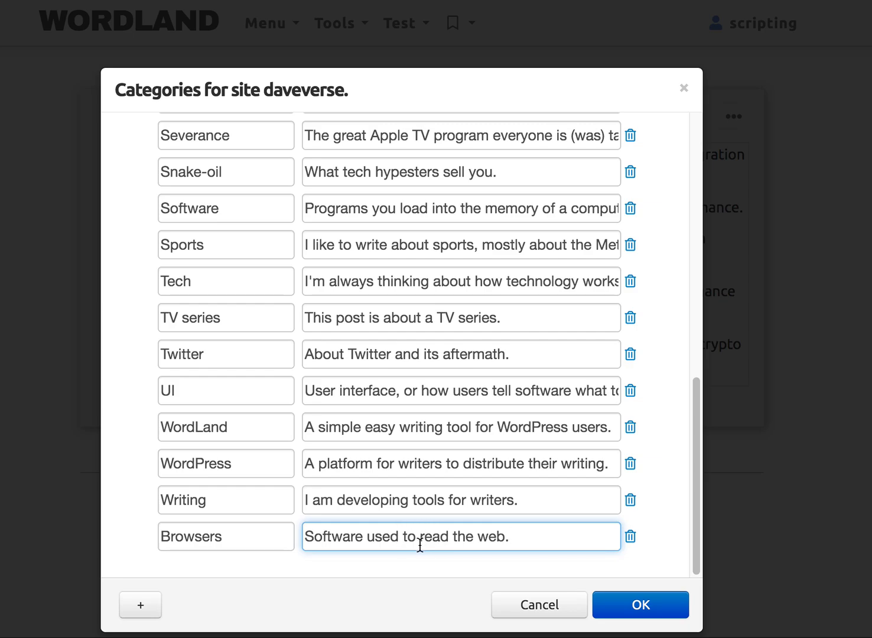
pyautogui.click(646, 605)
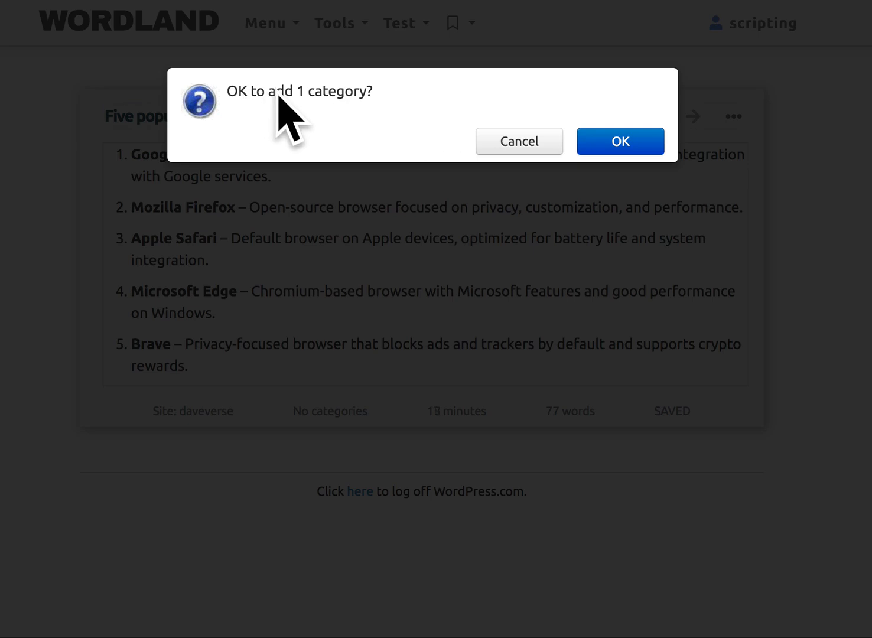
pyautogui.click(600, 142)
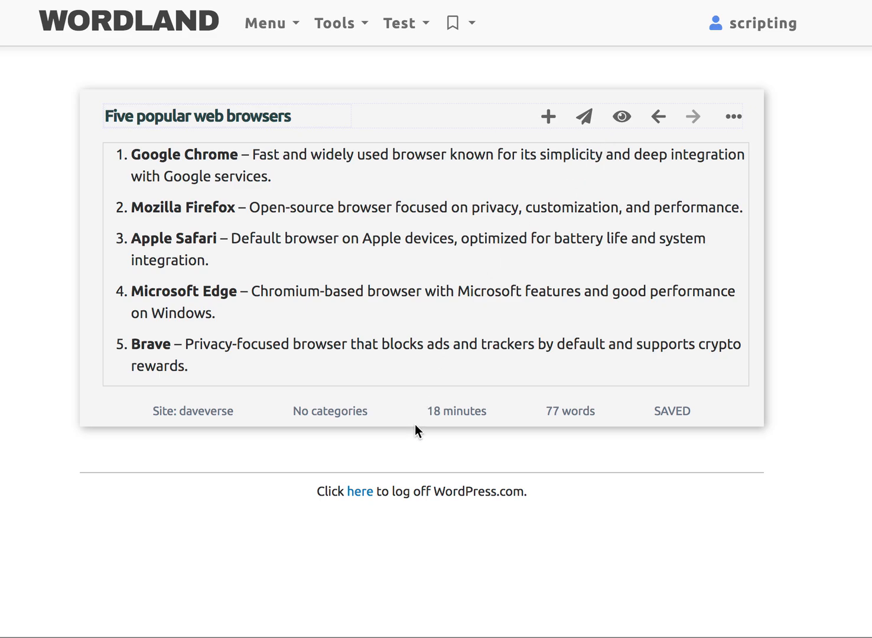
# - Assign the Browsers category to the "Five popular web browsers" post
pyautogui.click(353, 416)
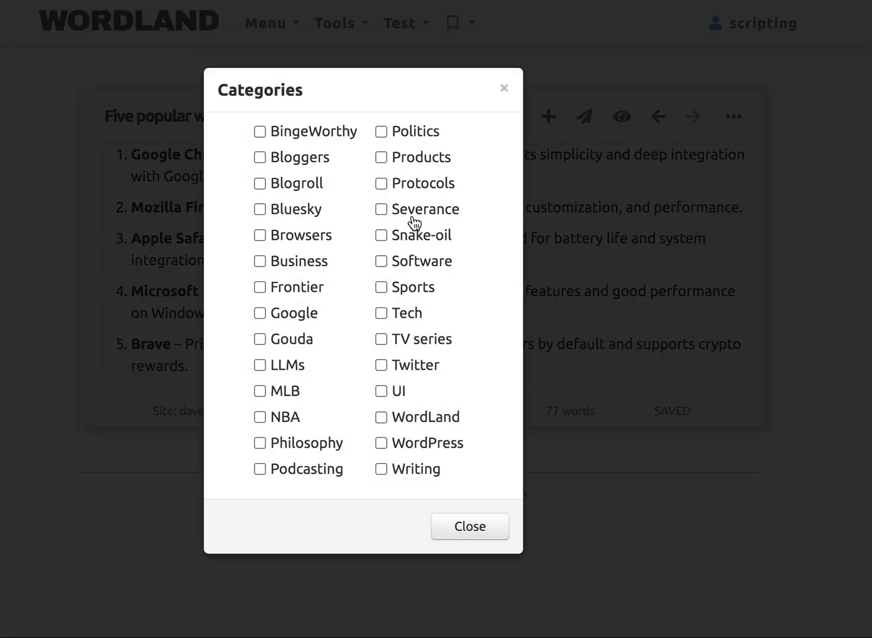
pyautogui.click(261, 236)
pyautogui.click(472, 526)
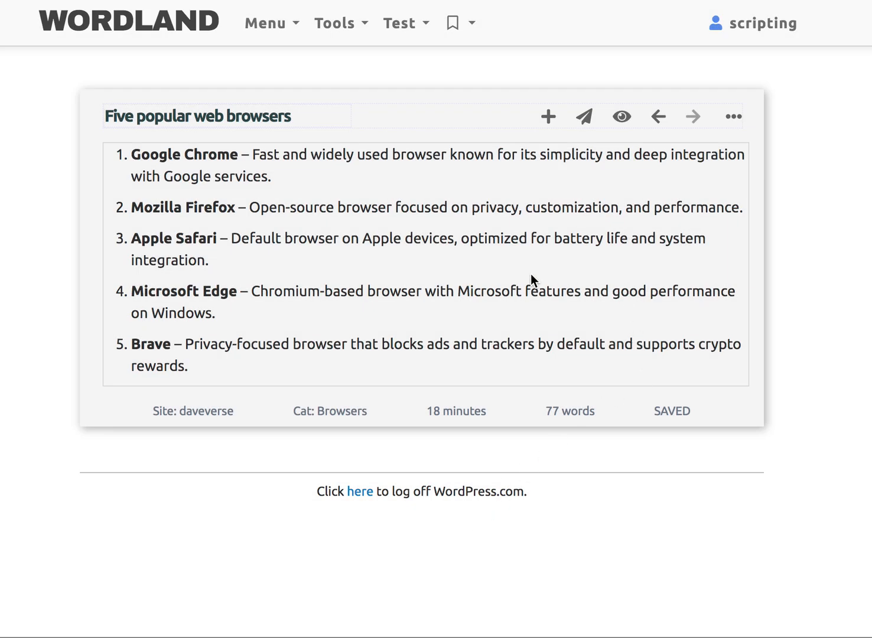
# - In the editor for all site categories, append "And other things." to the Browsers category's description
pyautogui.click(735, 118)
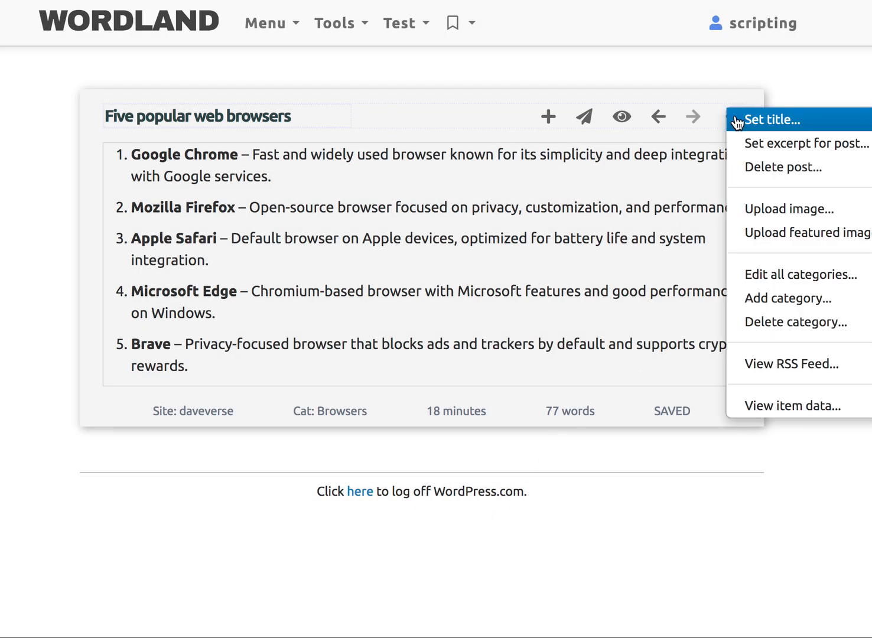
pyautogui.click(754, 275)
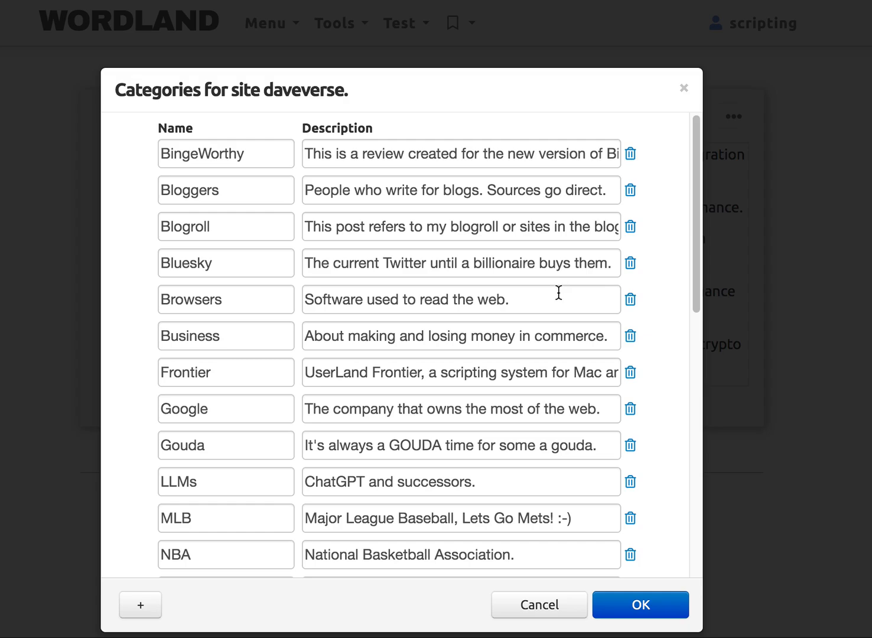
pyautogui.click(524, 303)
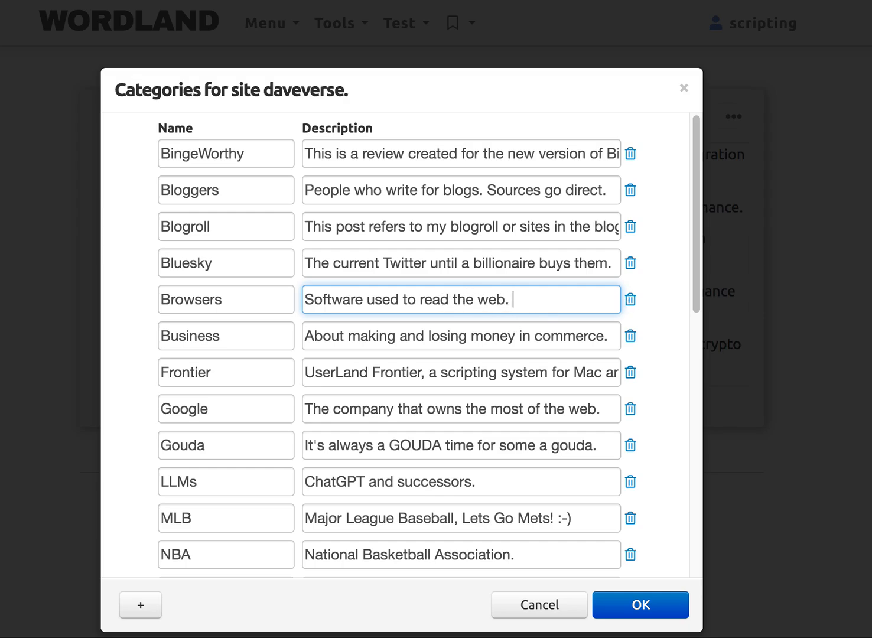
pyautogui.write('And other')
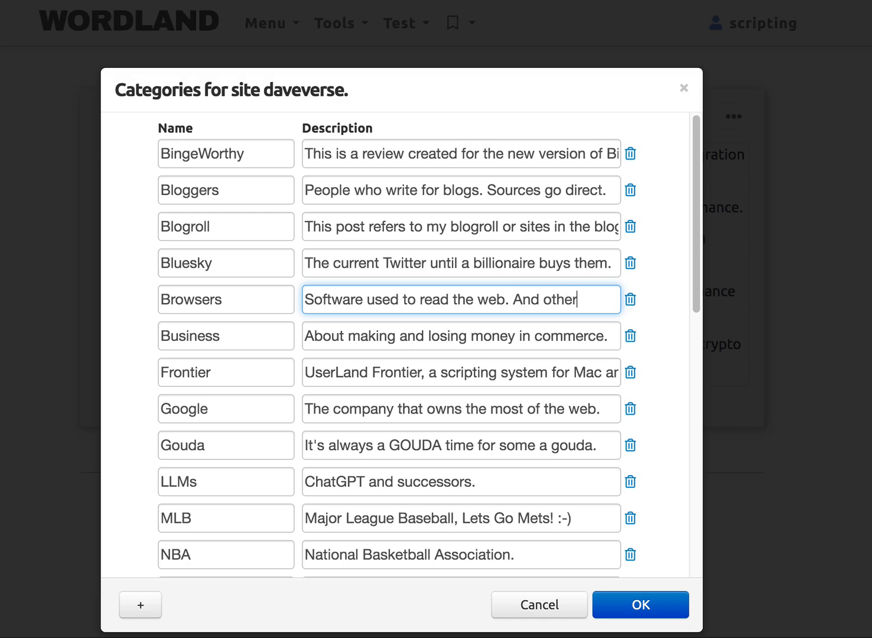
pyautogui.write(' things.')
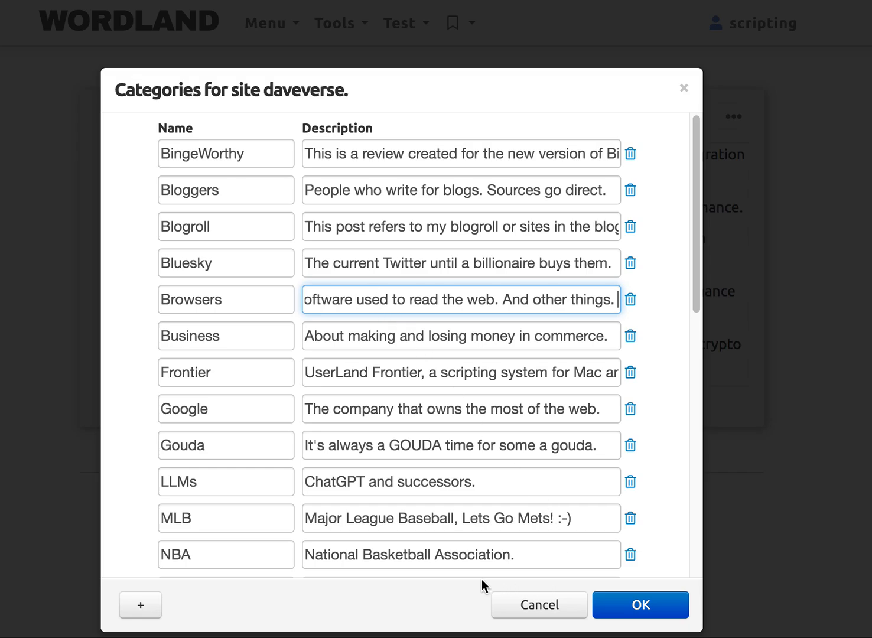
# - Delete the Tech category and save the pending category changes to the site
pyautogui.scroll(-4, 570, 530)
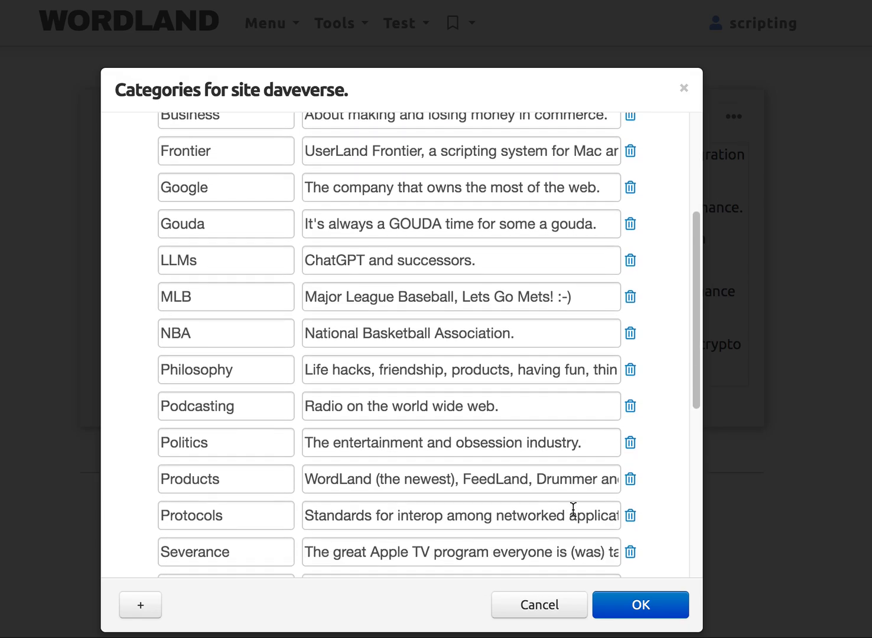
pyautogui.scroll(-3, 572, 509)
pyautogui.scroll(-3, 571, 508)
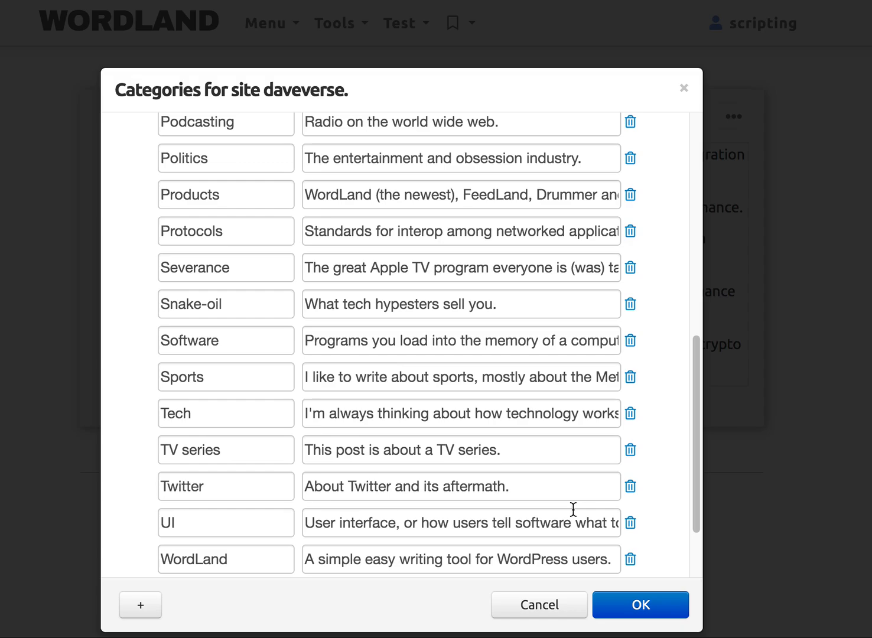
pyautogui.click(629, 413)
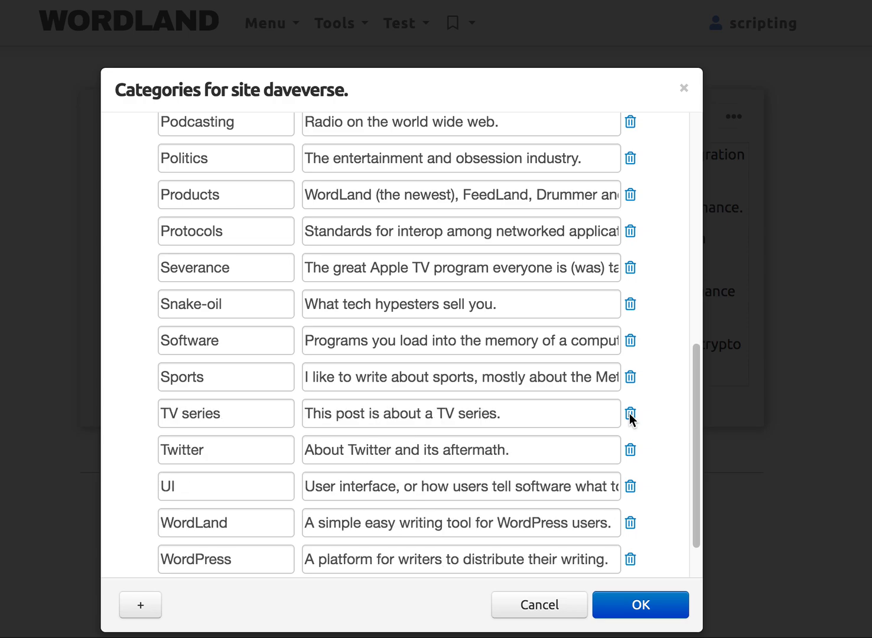
pyautogui.click(656, 604)
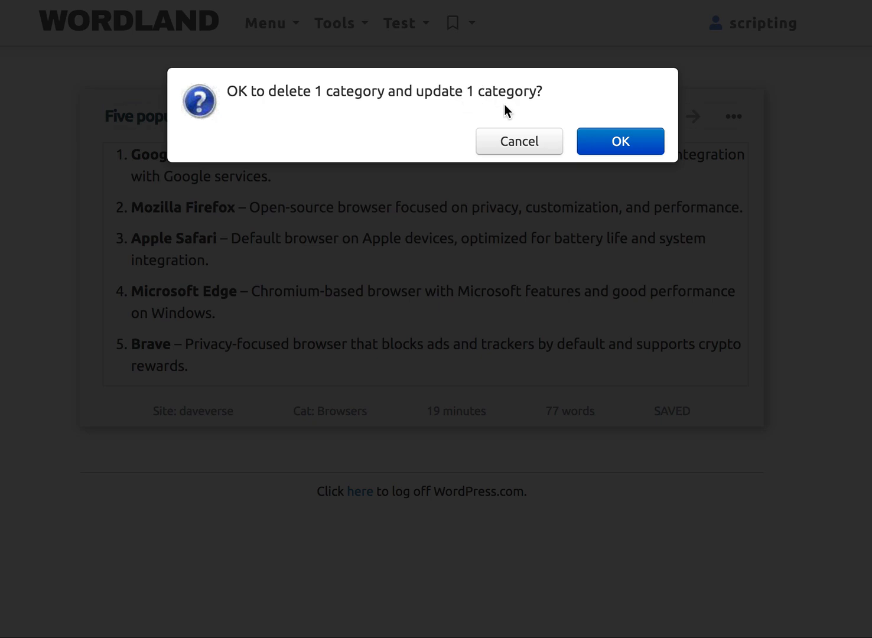
pyautogui.click(639, 143)
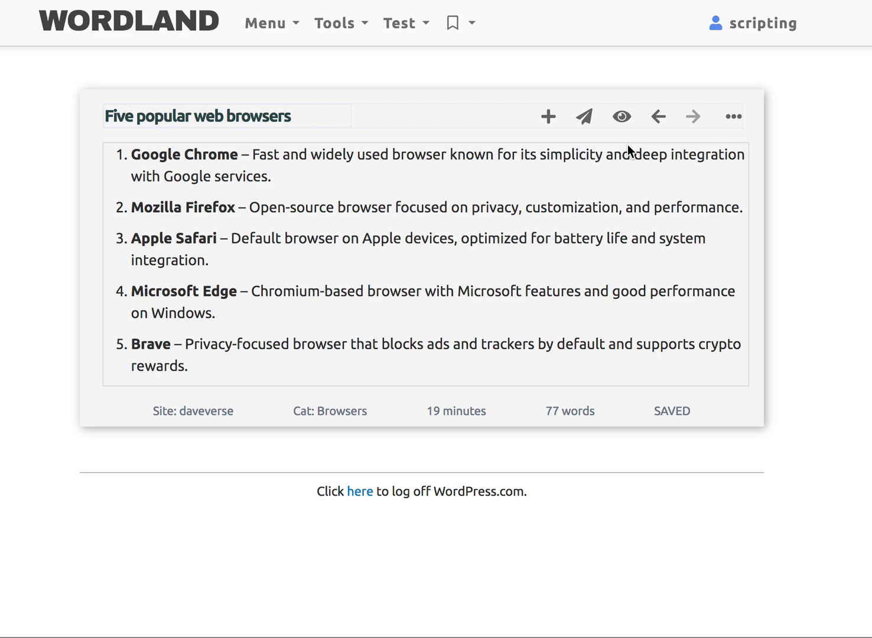
# - Review the post's category choices and the full list of site categories, closing both without making changes
pyautogui.click(351, 418)
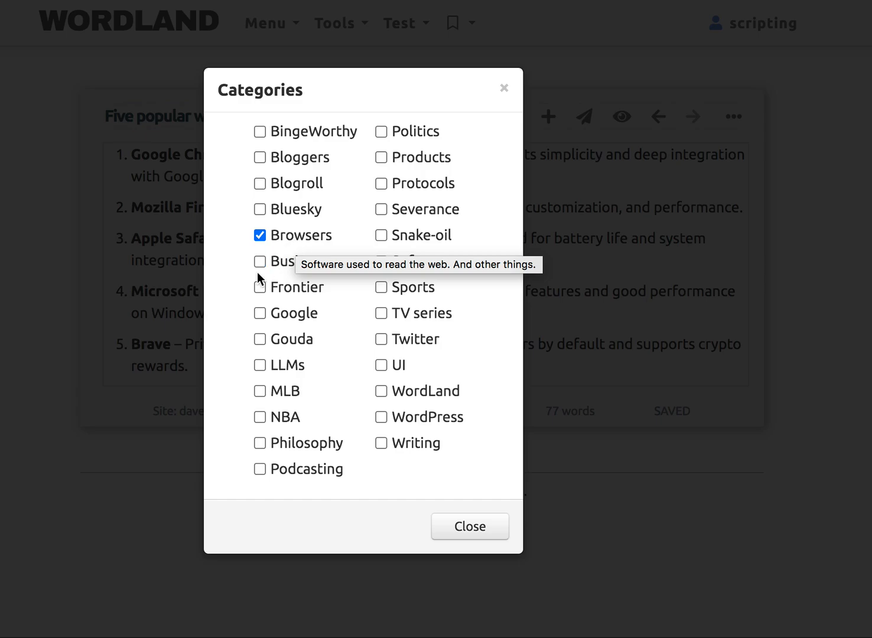
pyautogui.click(474, 530)
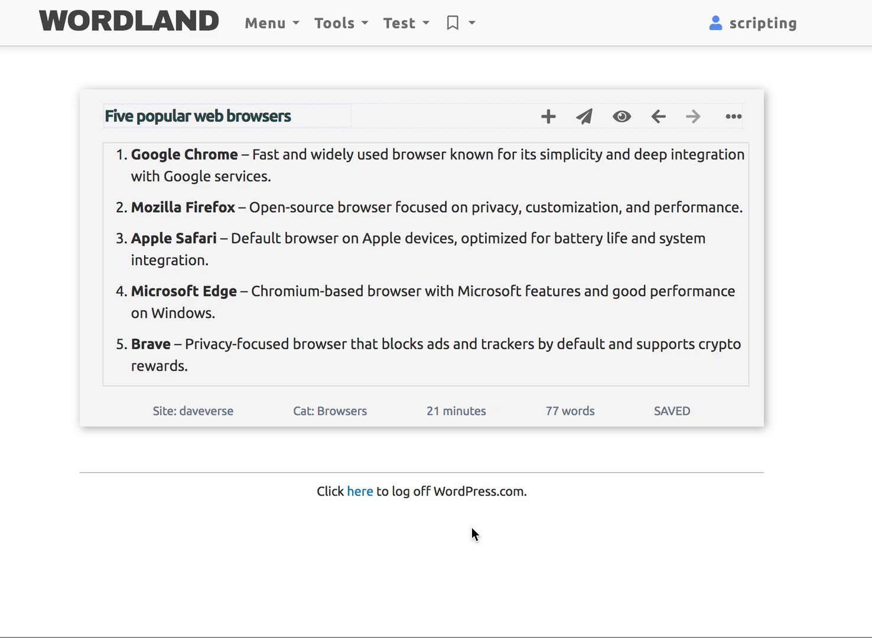
pyautogui.click(733, 117)
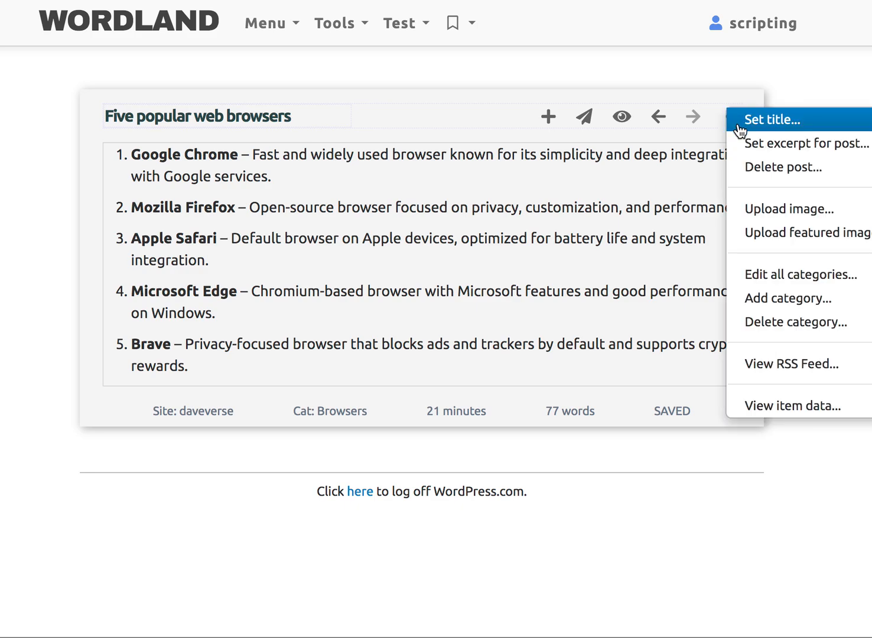
pyautogui.click(766, 288)
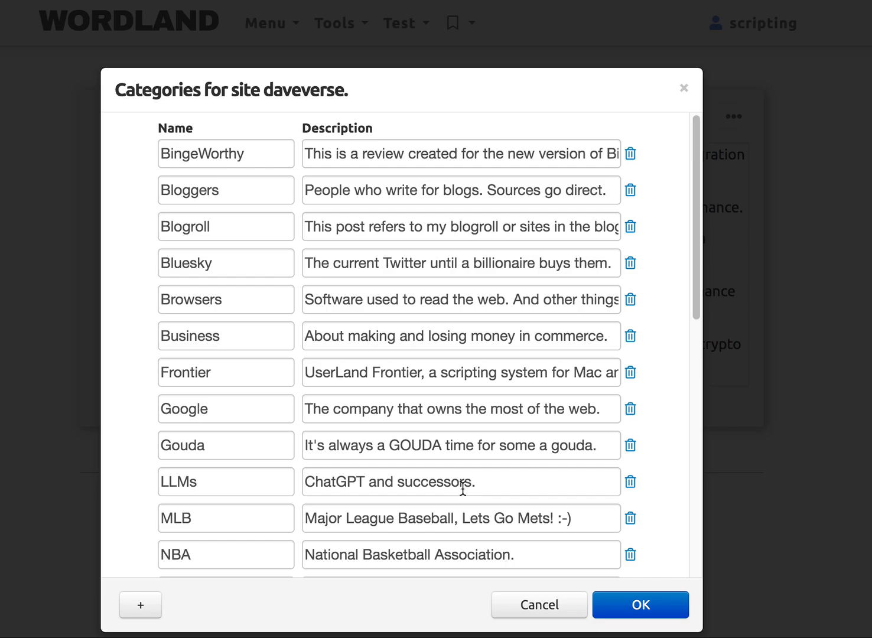
pyautogui.click(531, 609)
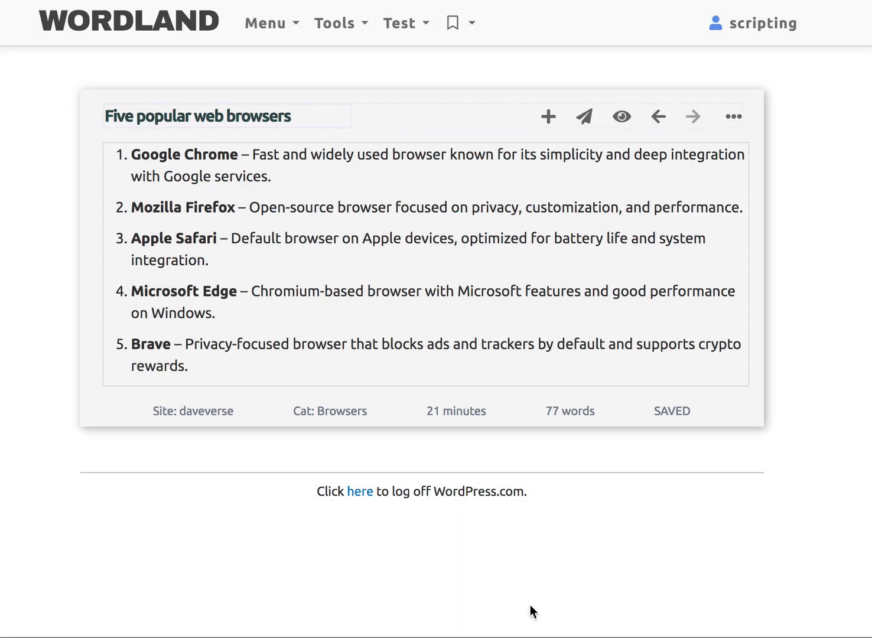